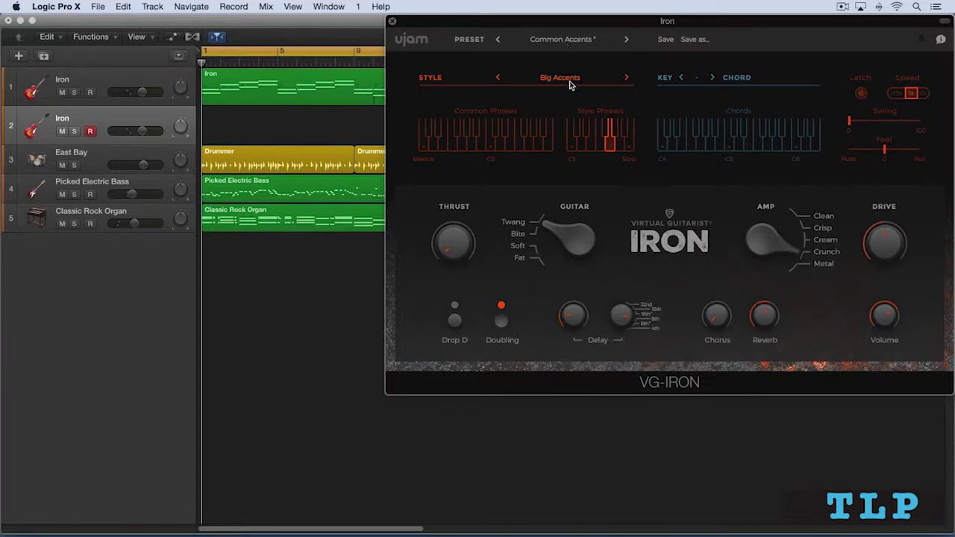
- Keep the Big Accents style and trigger a Common Phrases key on the Iron guitar
click(575, 79)
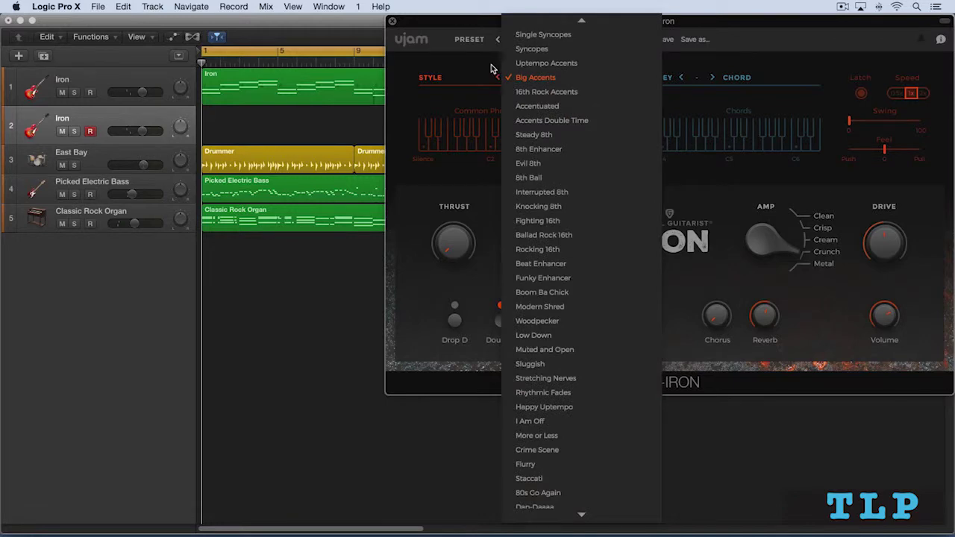
click(575, 79)
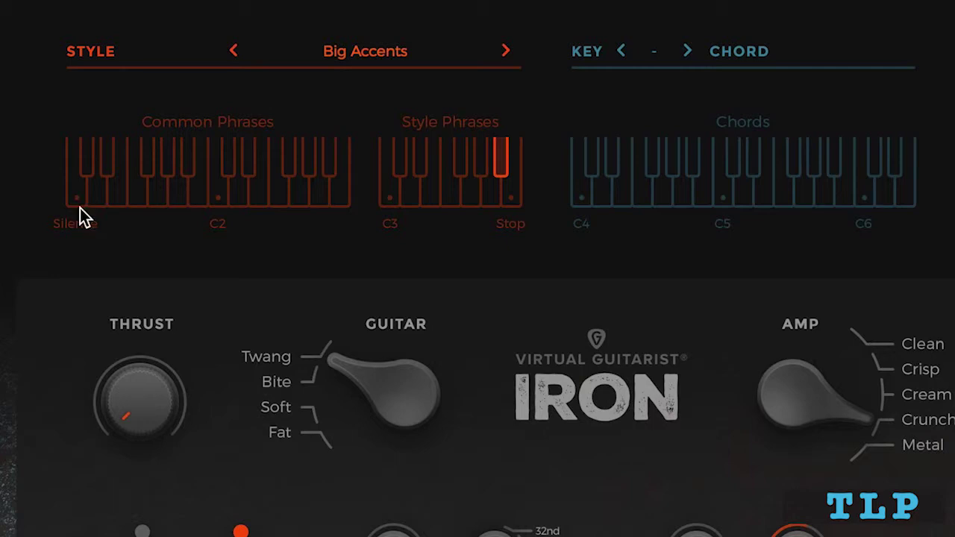
click(375, 52)
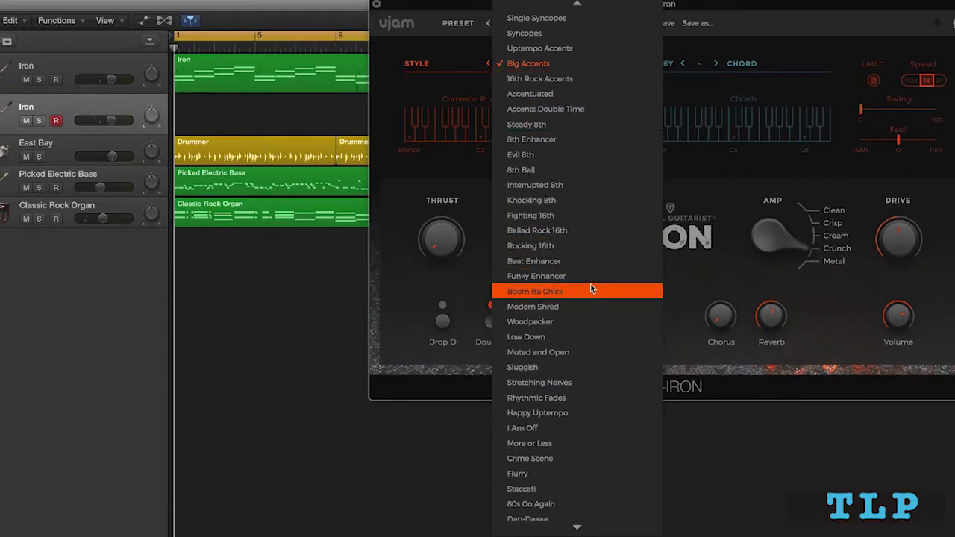
click(439, 182)
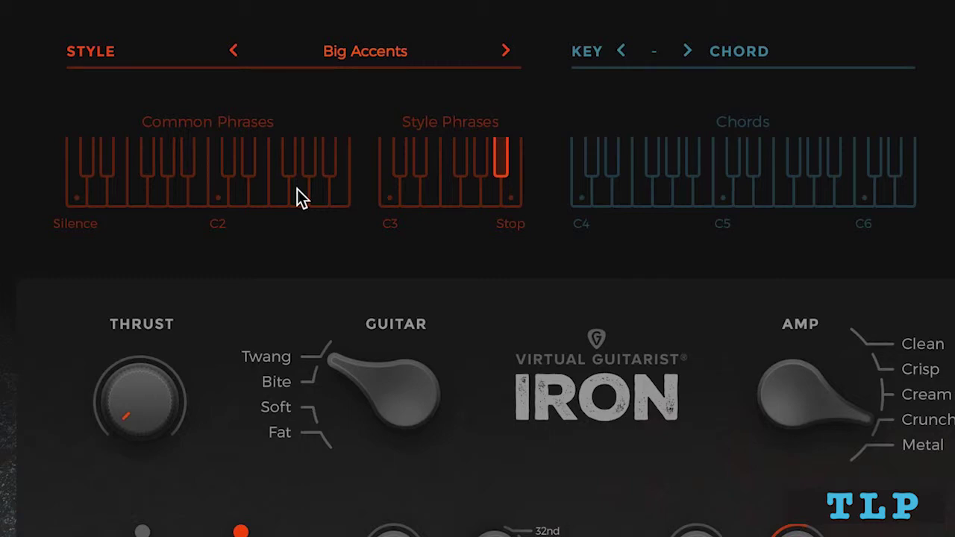
click(95, 192)
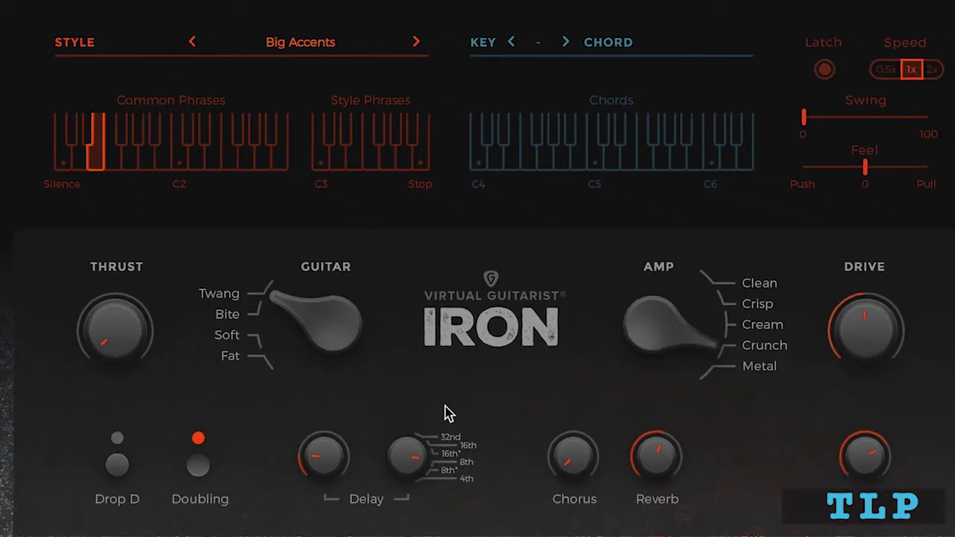
- Turn the VG-Iron AMP selector from Crunch to Clean
drag(657, 326, 674, 299)
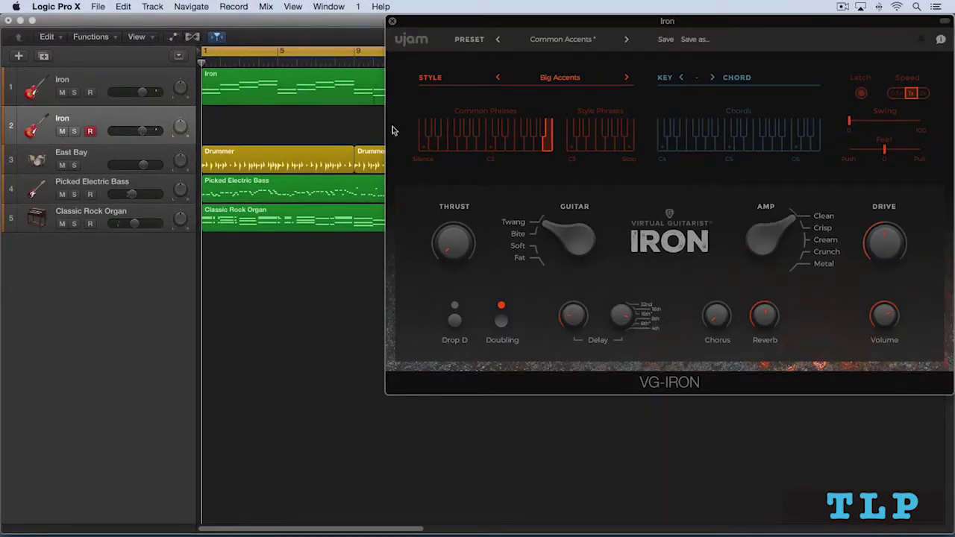
- Return to a style phrase and show the track 1 Iron chord region as notation during playback
click(581, 145)
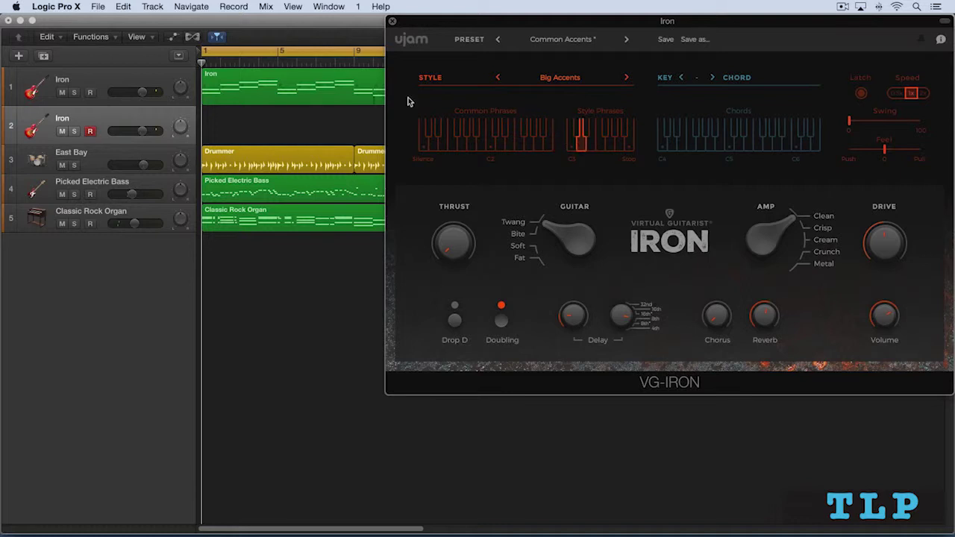
click(285, 86)
key(n)
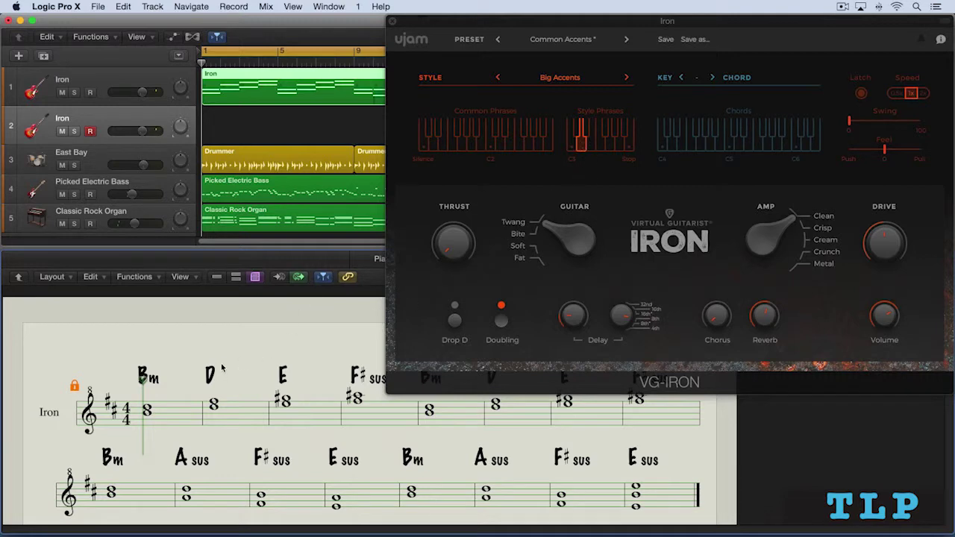
key(space)
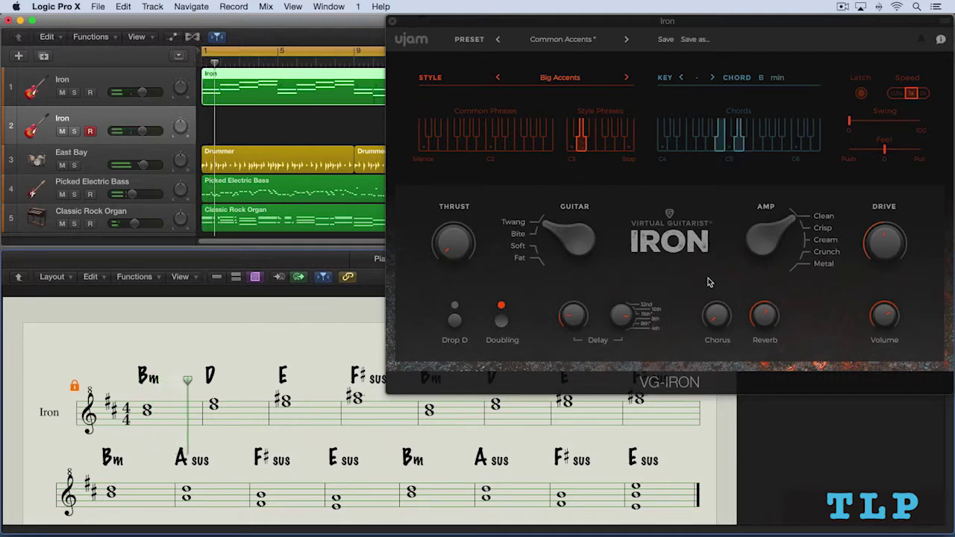
- Turn the Iron amp back toward Crunch and close the instrument window
click(776, 229)
drag(776, 229, 764, 245)
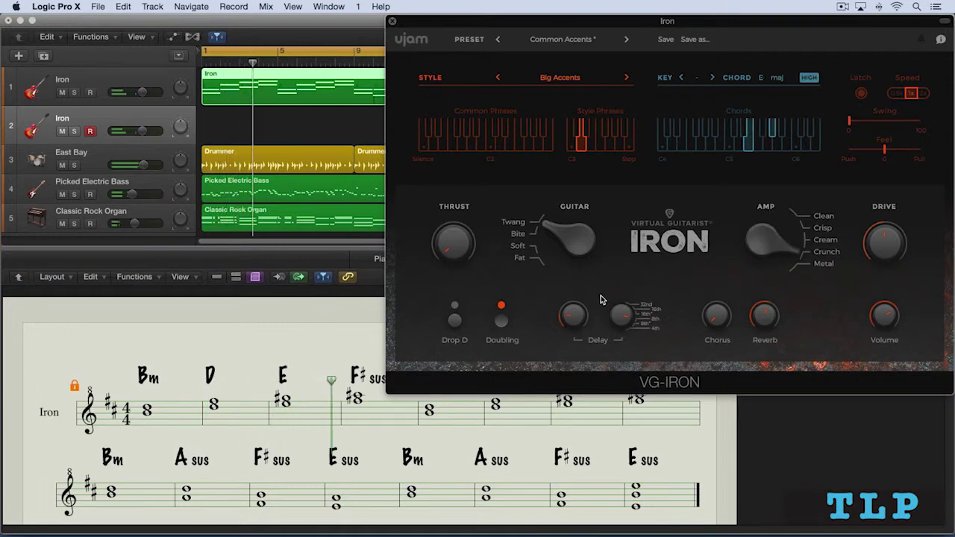
key(v)
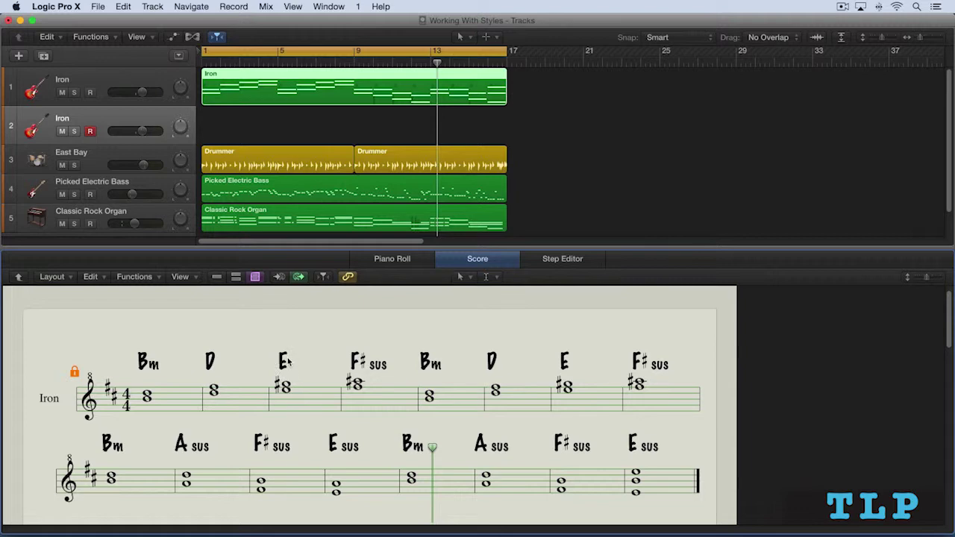
- Reopen the VG-Iron instrument window with the V key command
key(v)
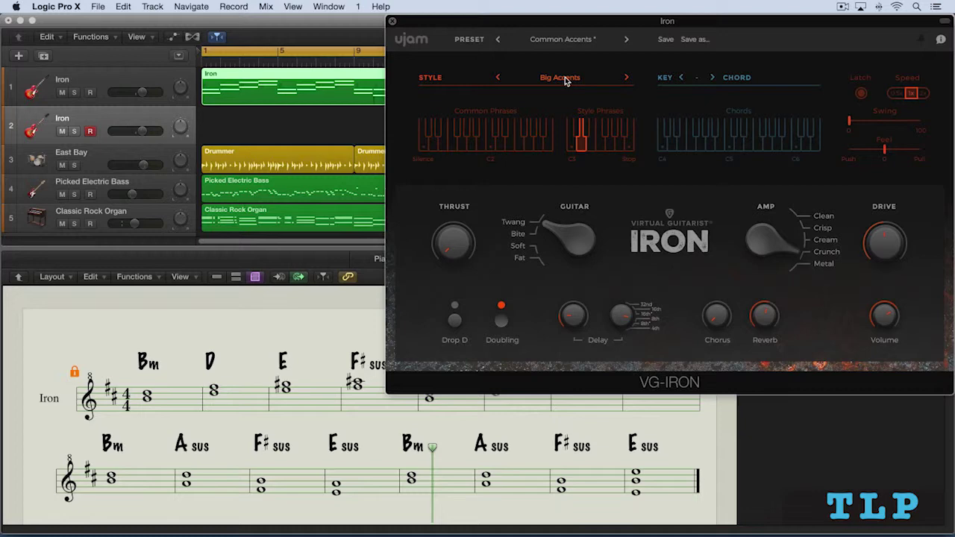
- Audition the 16th Rock Accents, Accentuated, Accents Double Time and Steady 8th Iron styles
click(565, 77)
click(561, 90)
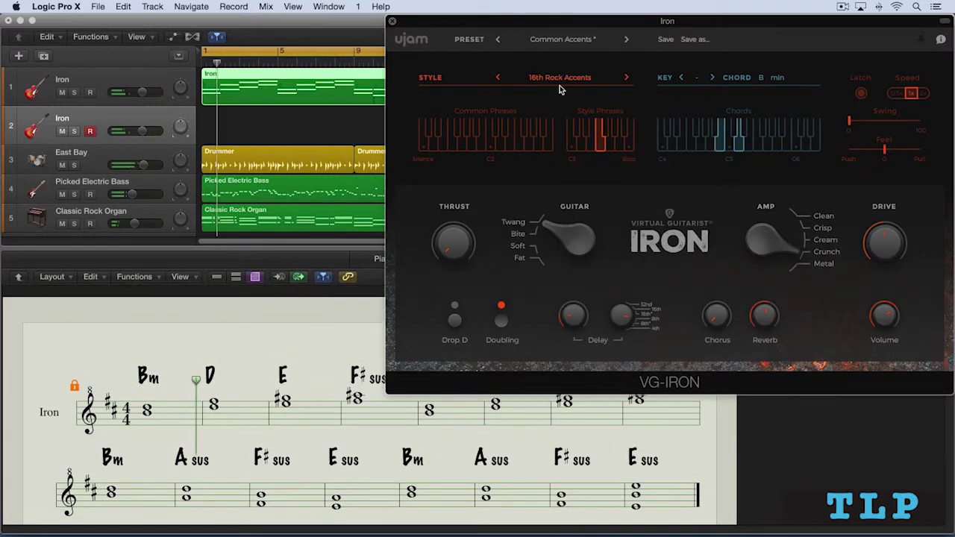
click(559, 77)
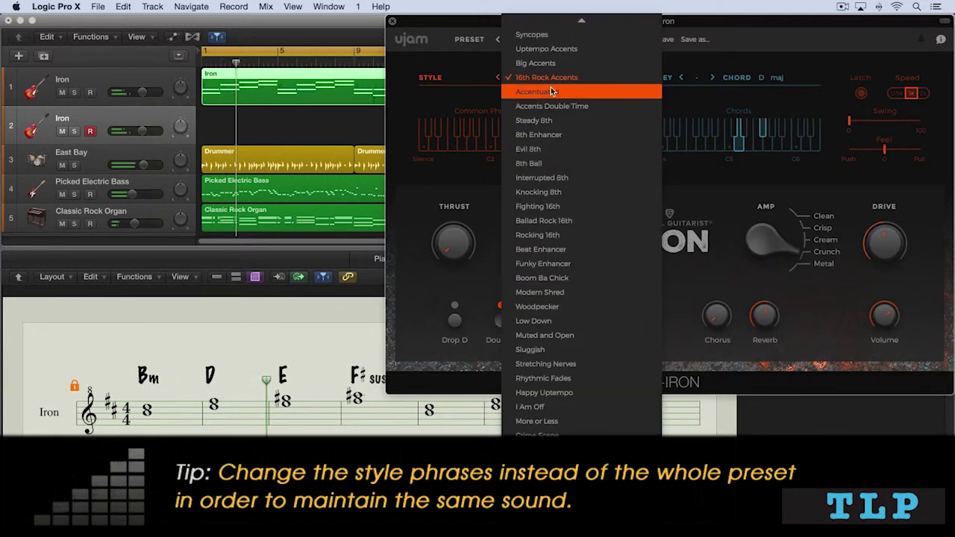
click(552, 91)
click(556, 79)
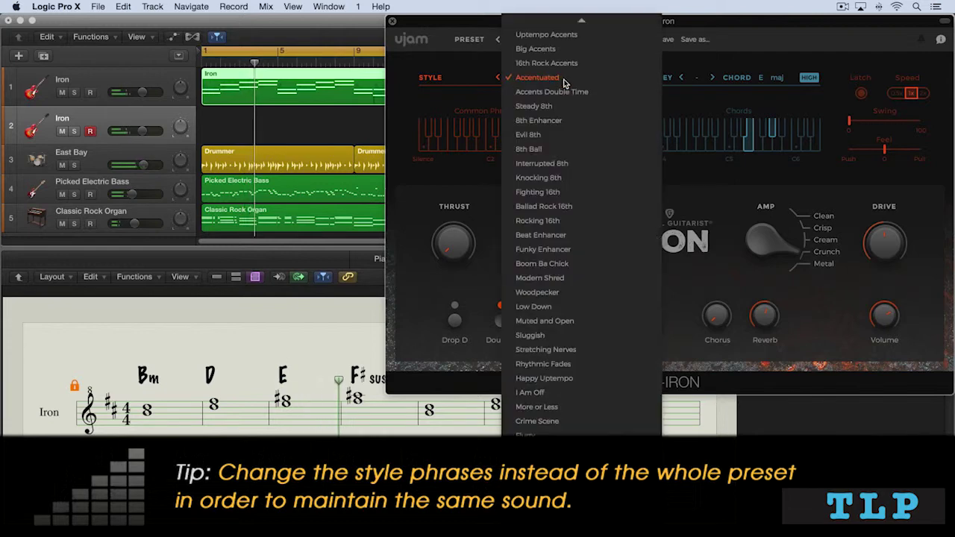
click(559, 91)
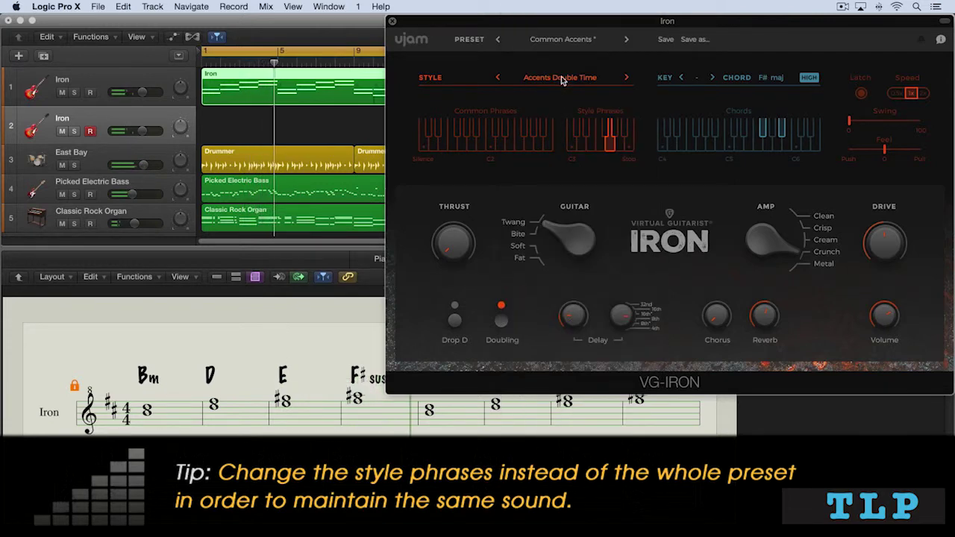
click(562, 79)
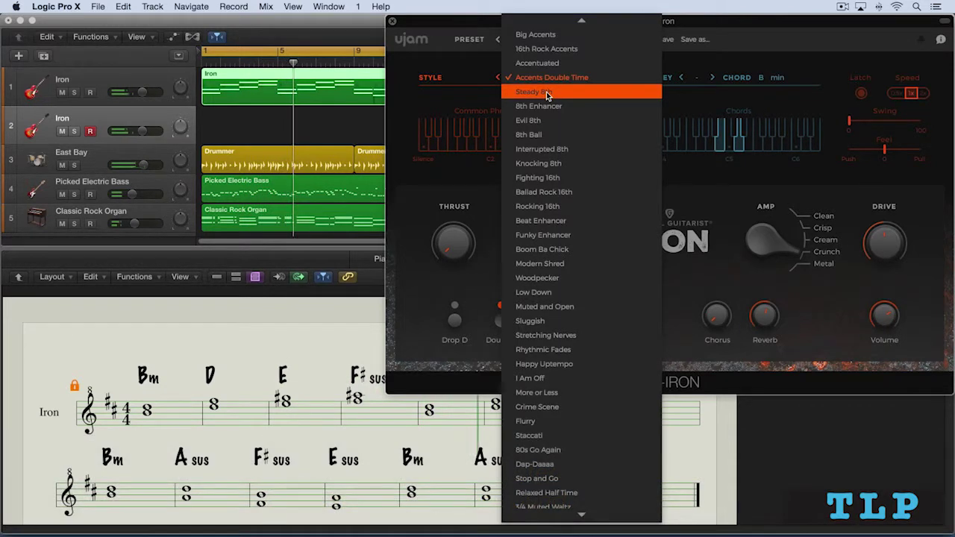
click(547, 92)
- Revisit Accents Double Time and Accentuated, try Beat Enhancer, then settle on I Am Off
click(562, 79)
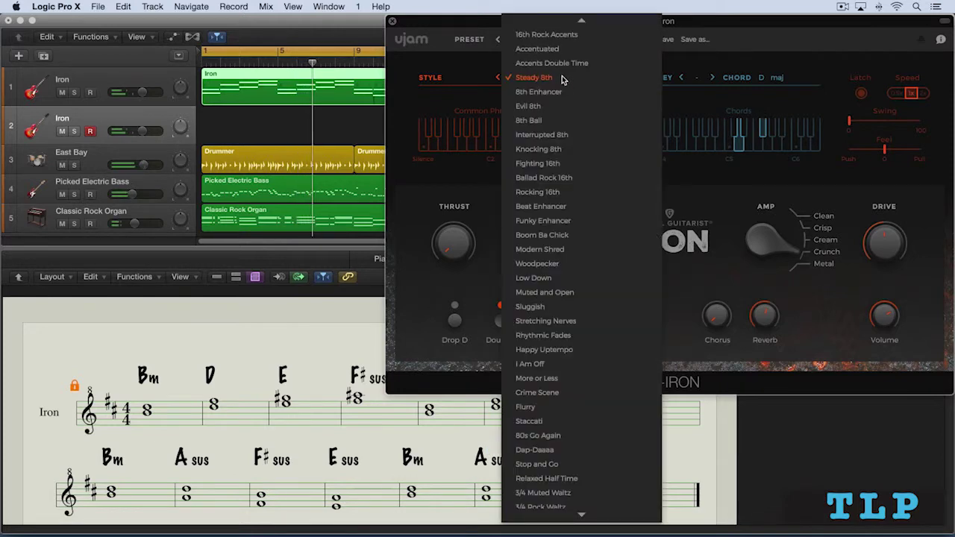
click(554, 63)
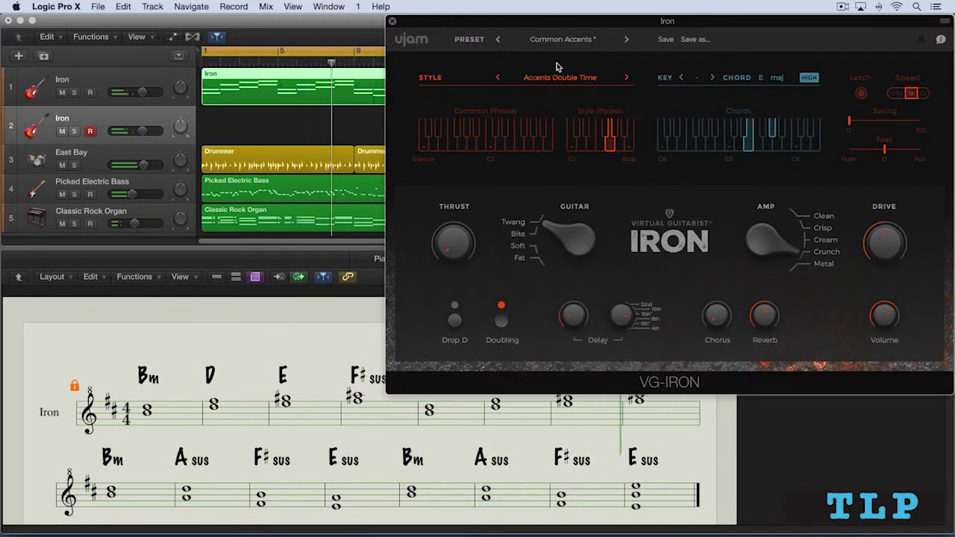
click(558, 77)
click(554, 63)
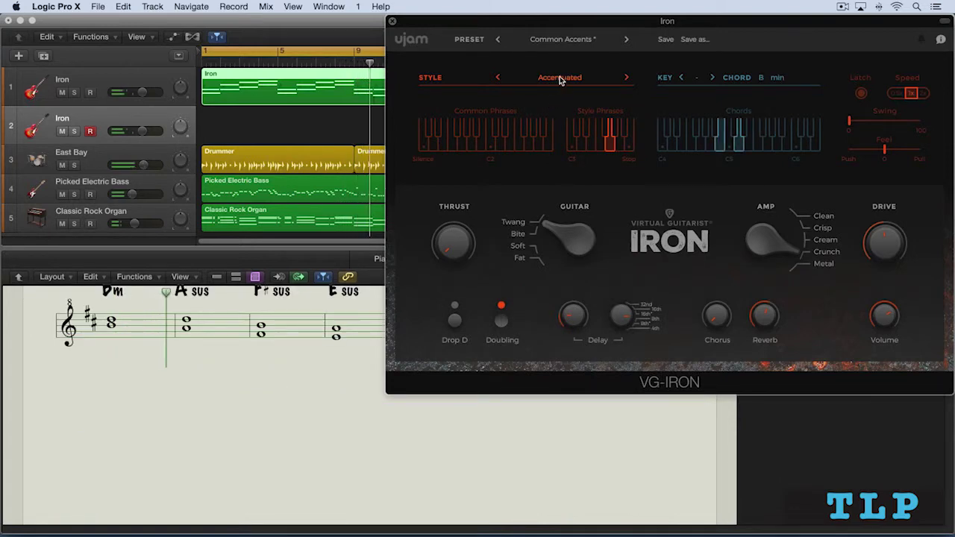
click(560, 77)
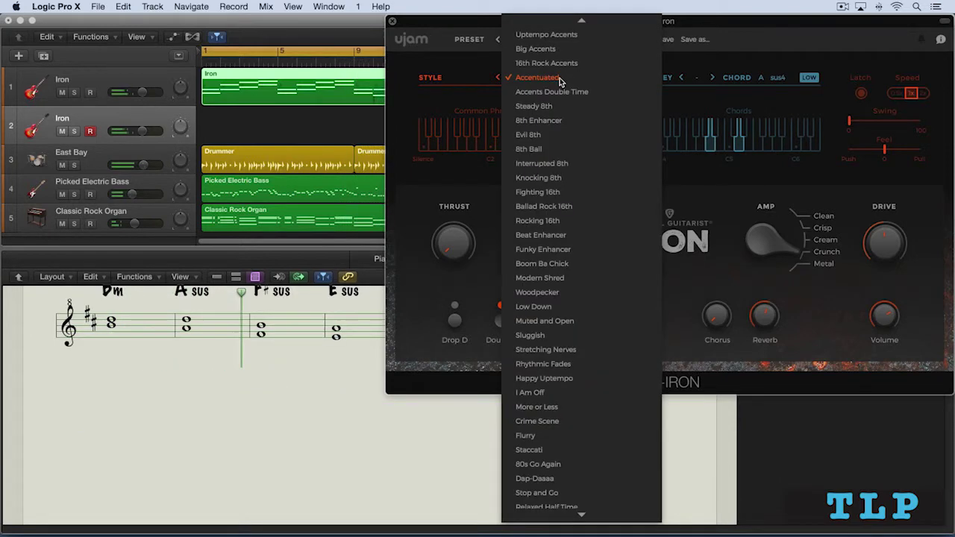
click(563, 235)
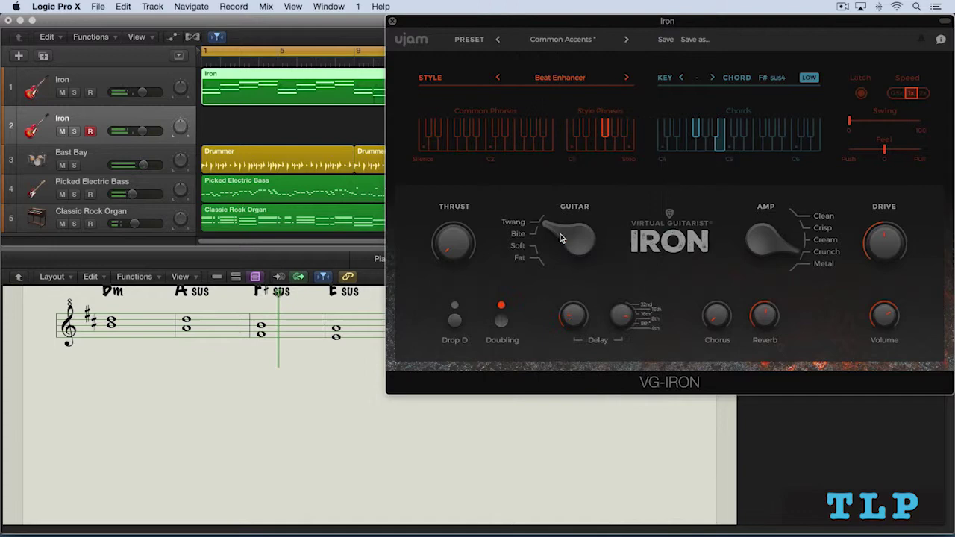
click(565, 78)
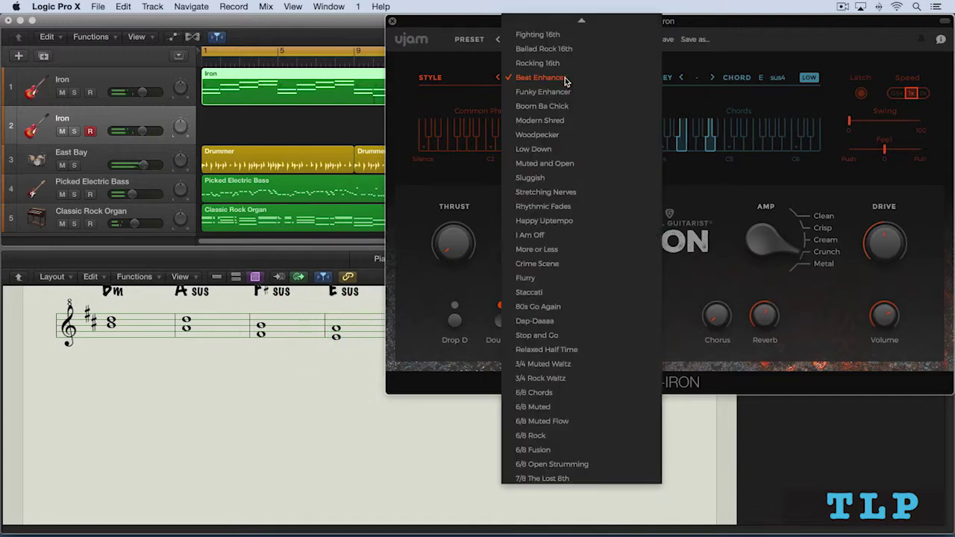
click(542, 235)
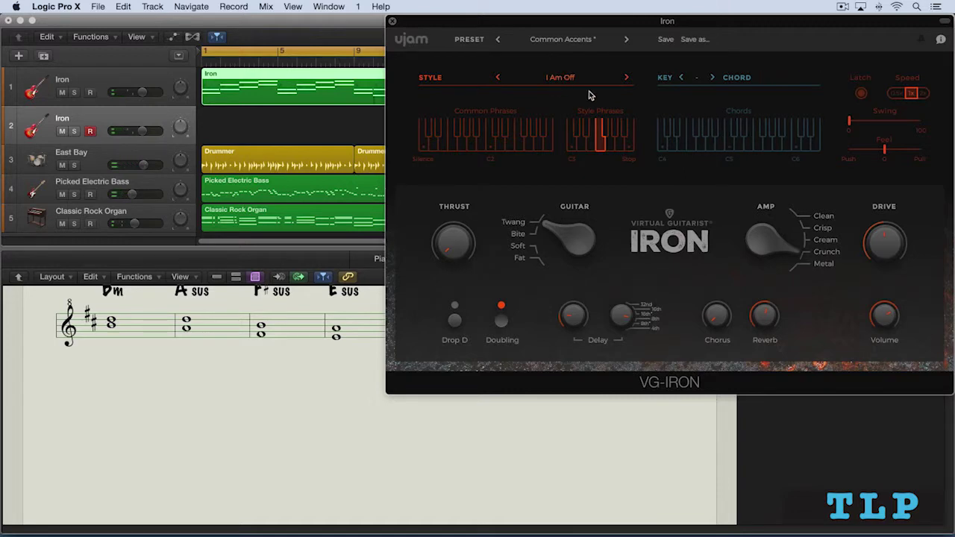
- Trigger the VG-Iron Stop phrase to silence the guitar
click(630, 142)
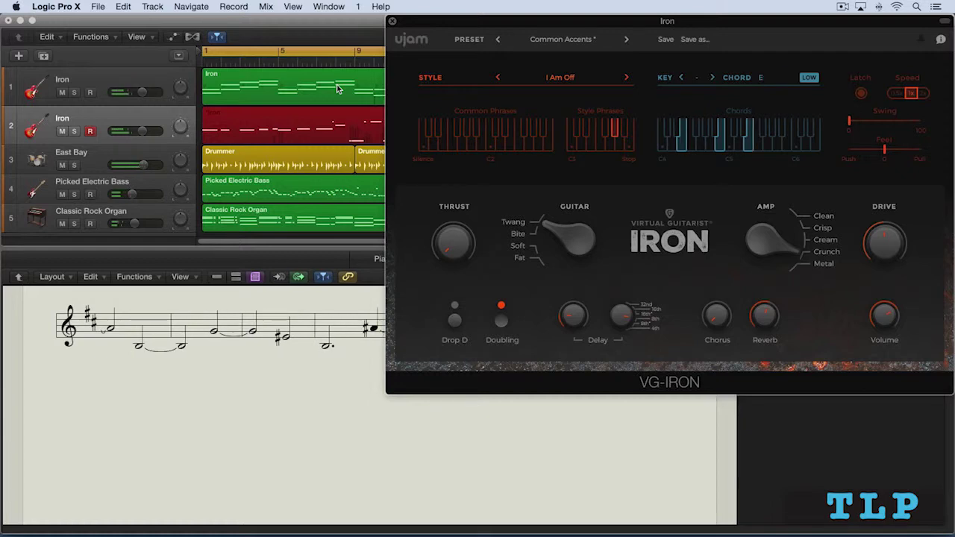
- Stop recording, view the new track 2 trigger-note region as notation, and play it back
key(space)
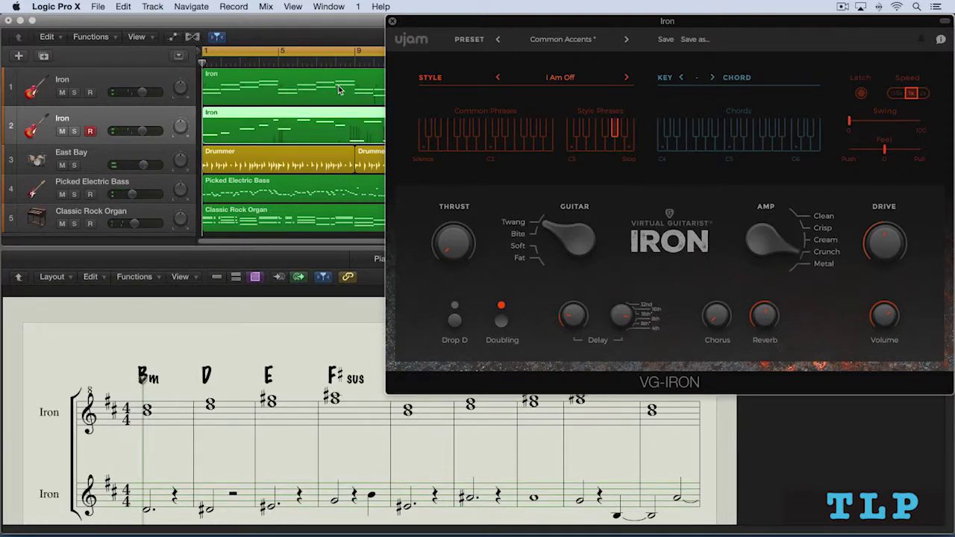
click(268, 121)
click(273, 93)
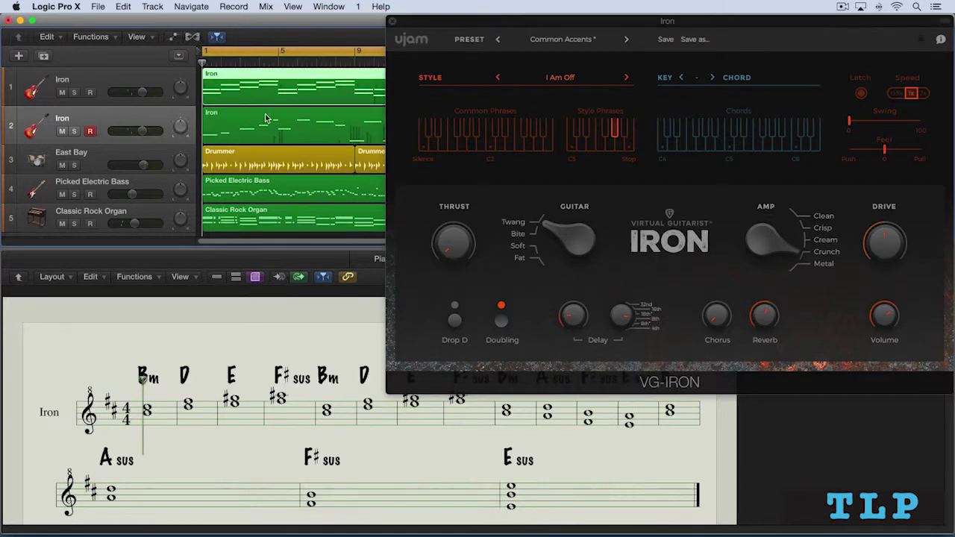
click(267, 119)
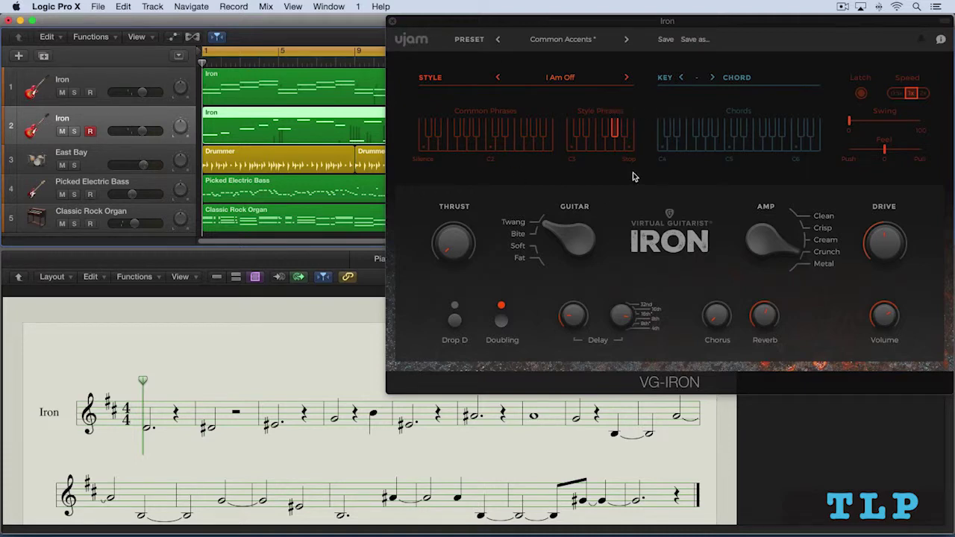
key(space)
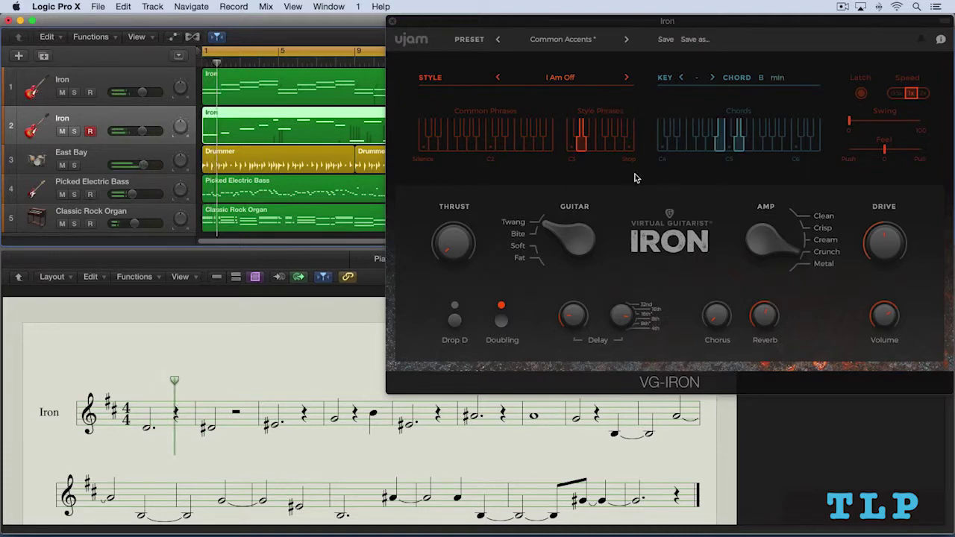